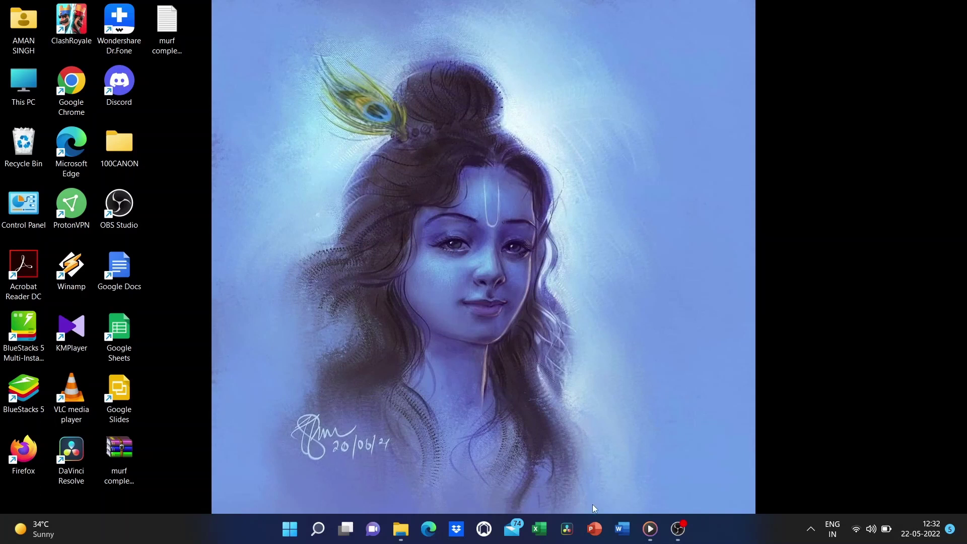
left_click(595, 530)
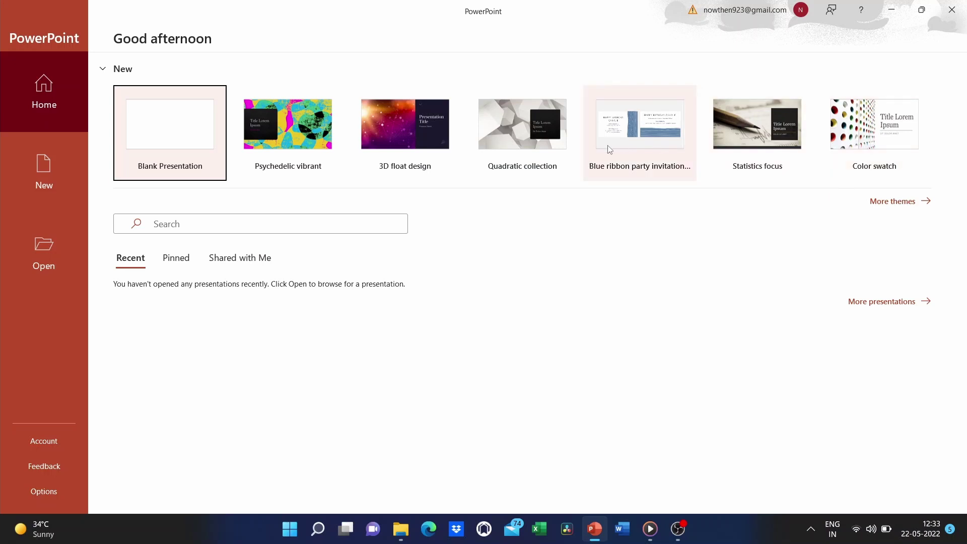
left_click(143, 147)
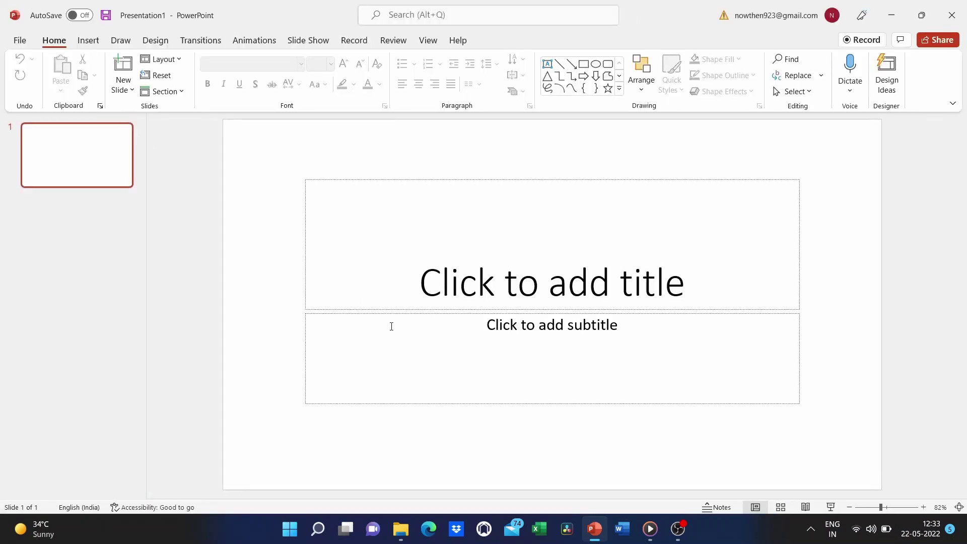
left_click(923, 507)
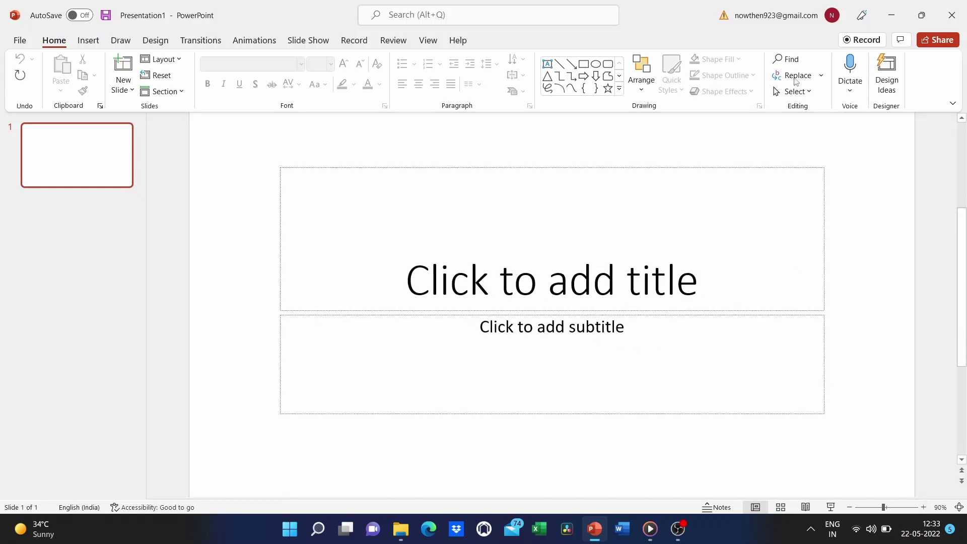
left_click(951, 15)
left_click(532, 330)
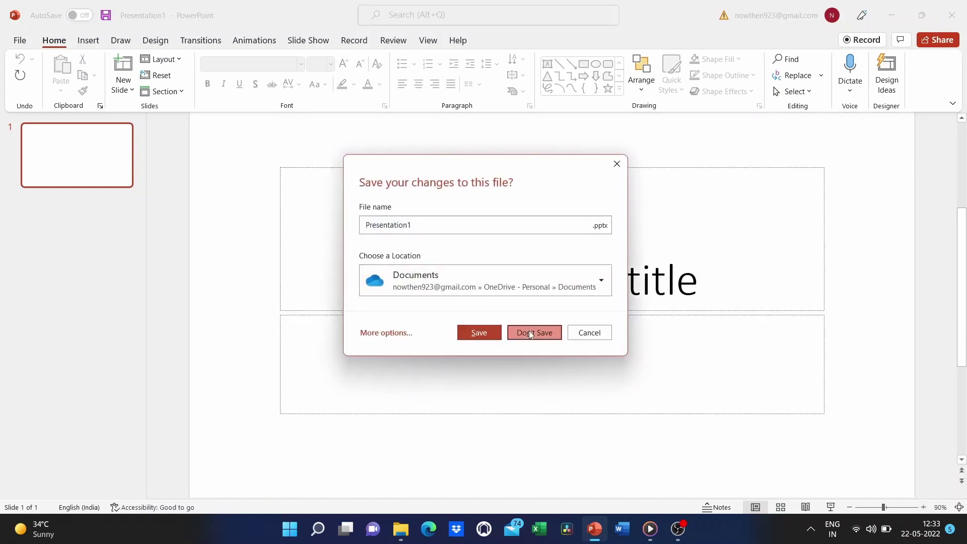
Step: Start PowerPoint and view the details of the Statistics focus template without creating a presentation from it
left_click(595, 529)
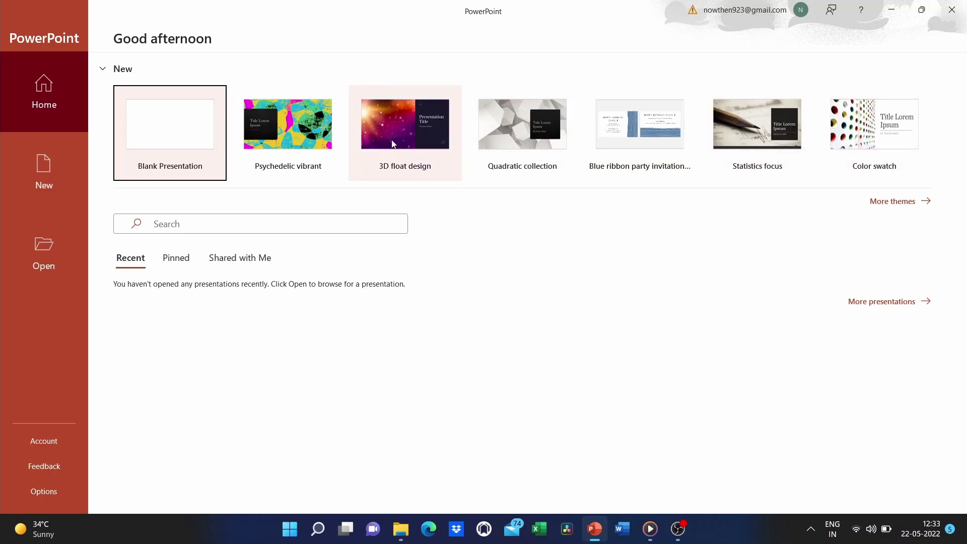
left_click(728, 145)
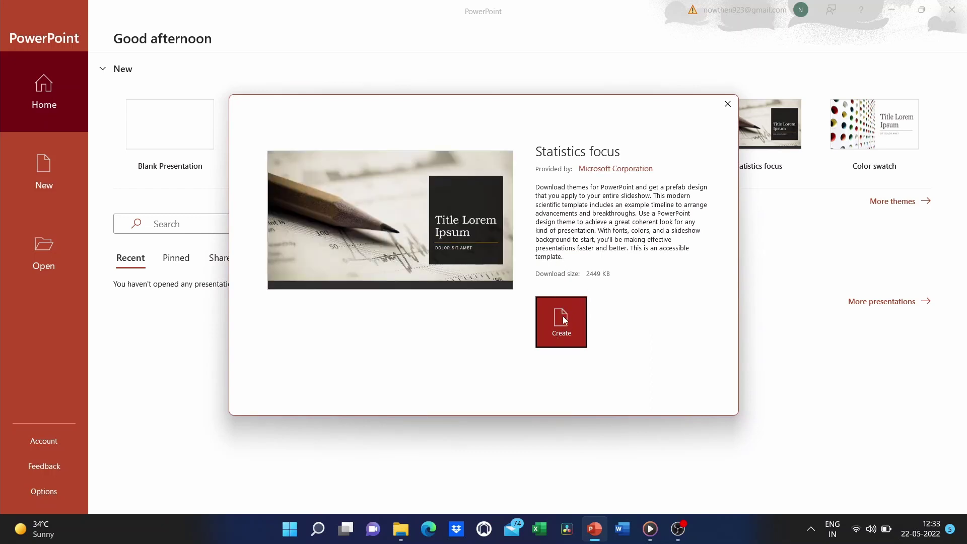
left_click(727, 104)
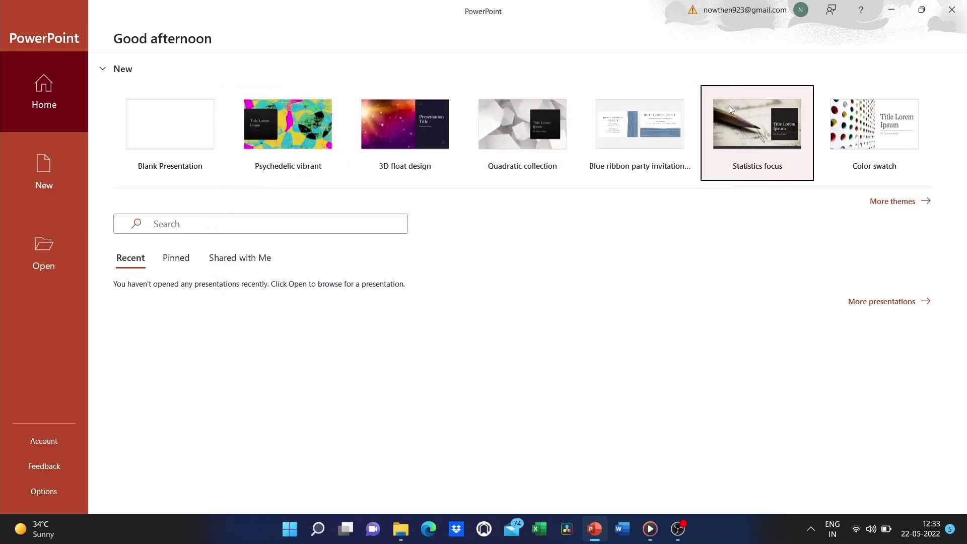
Step: Browse the full collection of themes and view the details of the Orange burst template
left_click(896, 202)
scroll(458, 302, "down", 3)
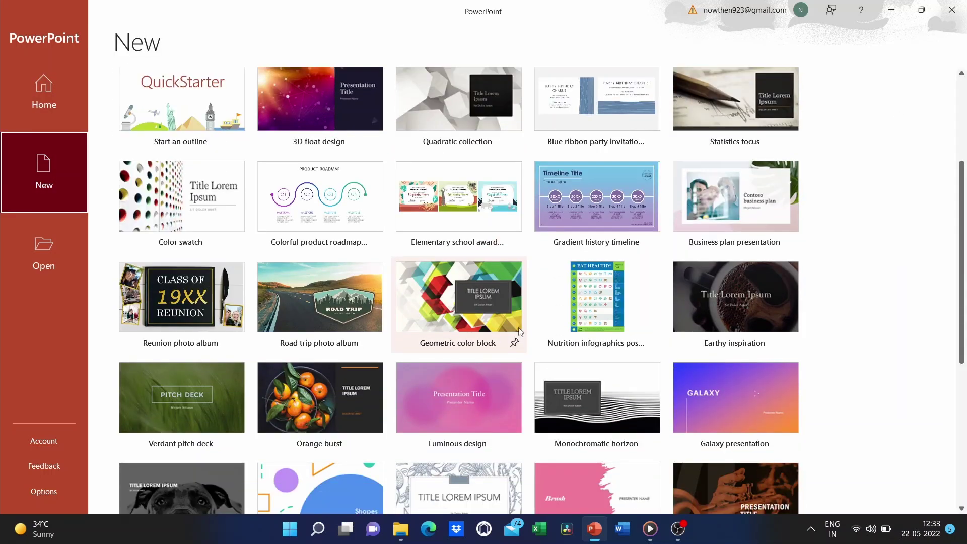
left_click(340, 397)
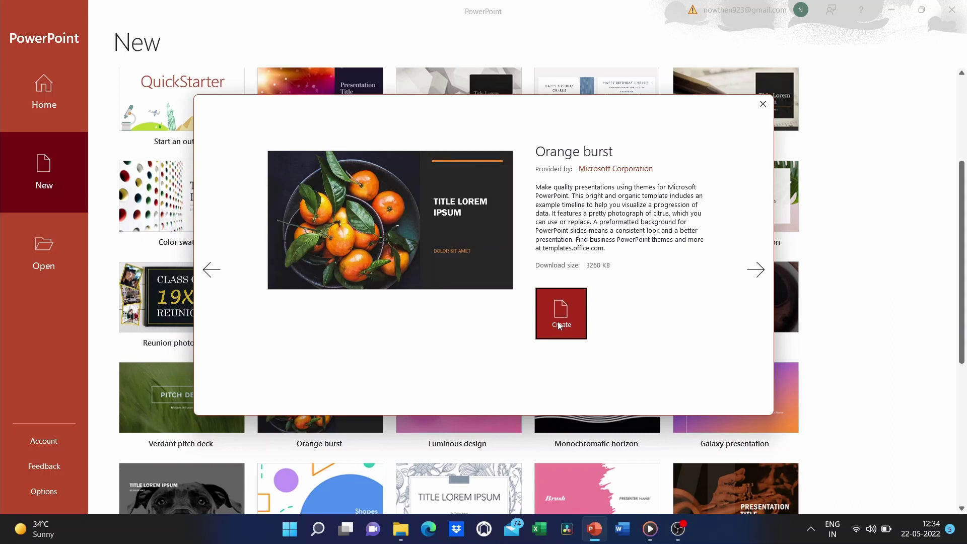
left_click(762, 103)
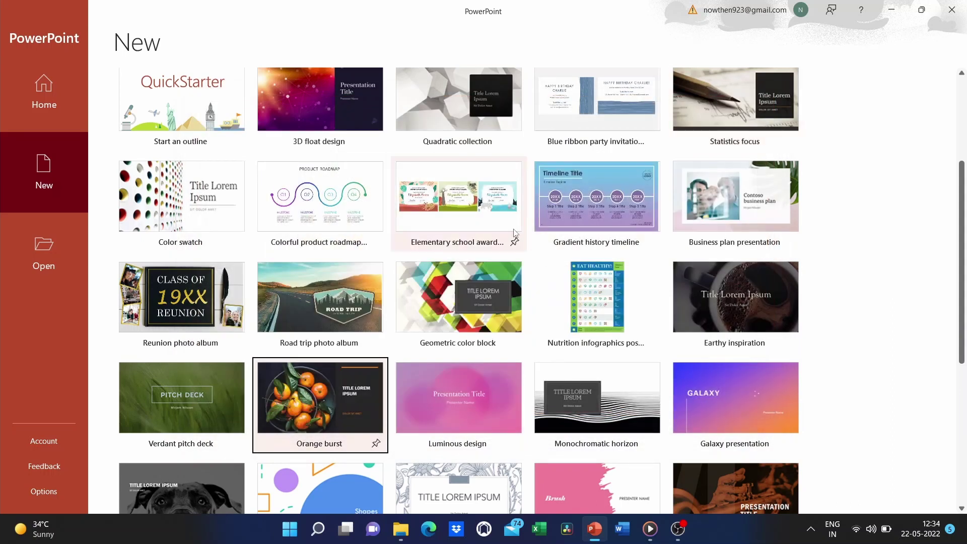
scroll(514, 232, "up", 3)
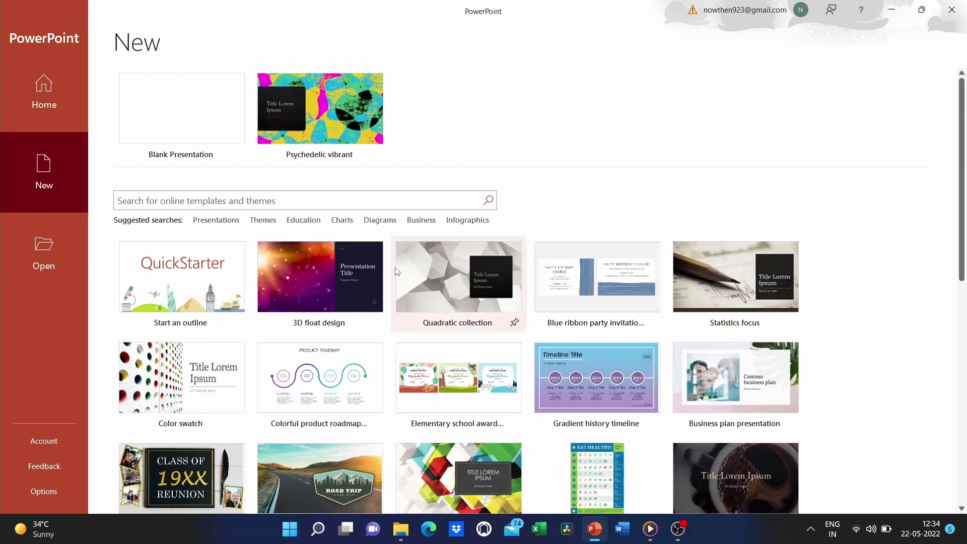
Step: Search the online templates and themes for "business" and look through the matching designs
left_click(171, 201)
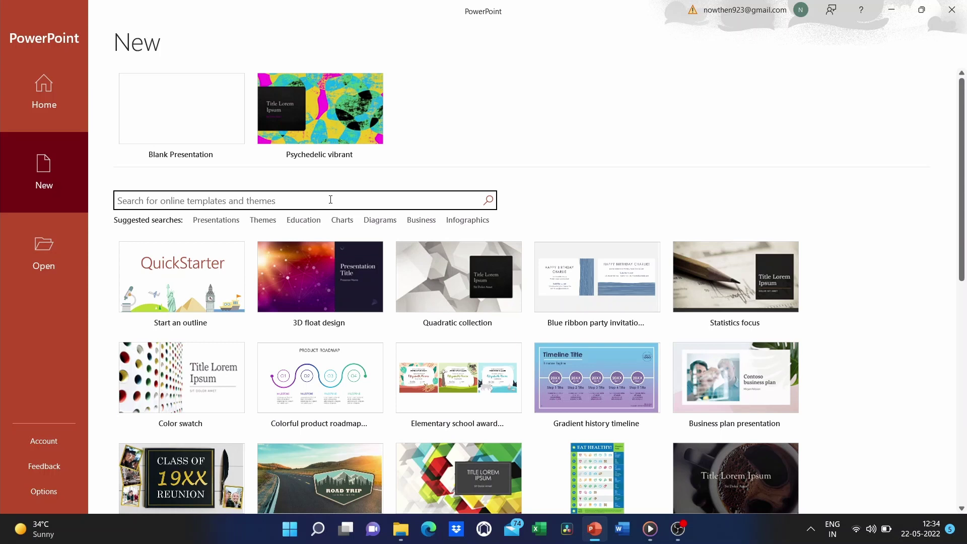
type("busines")
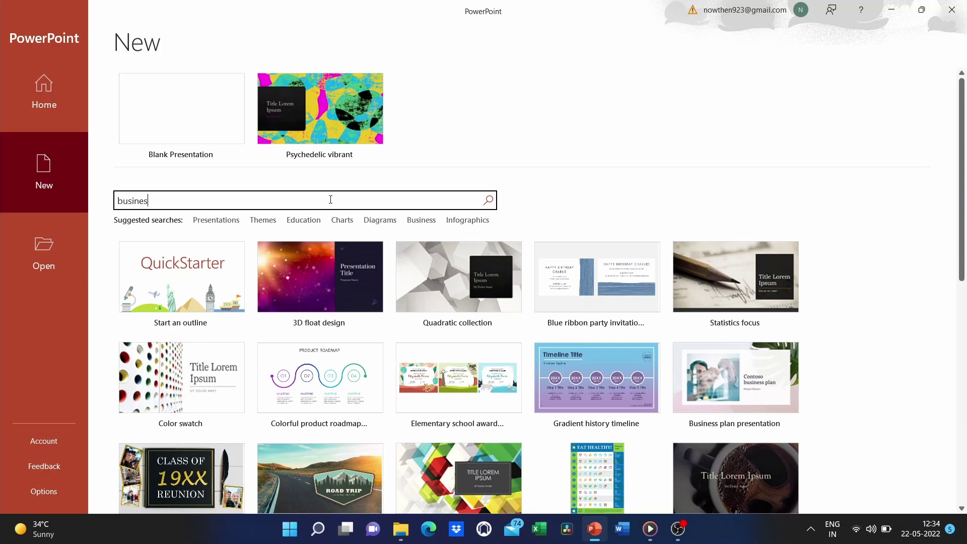
type("s")
key("Return")
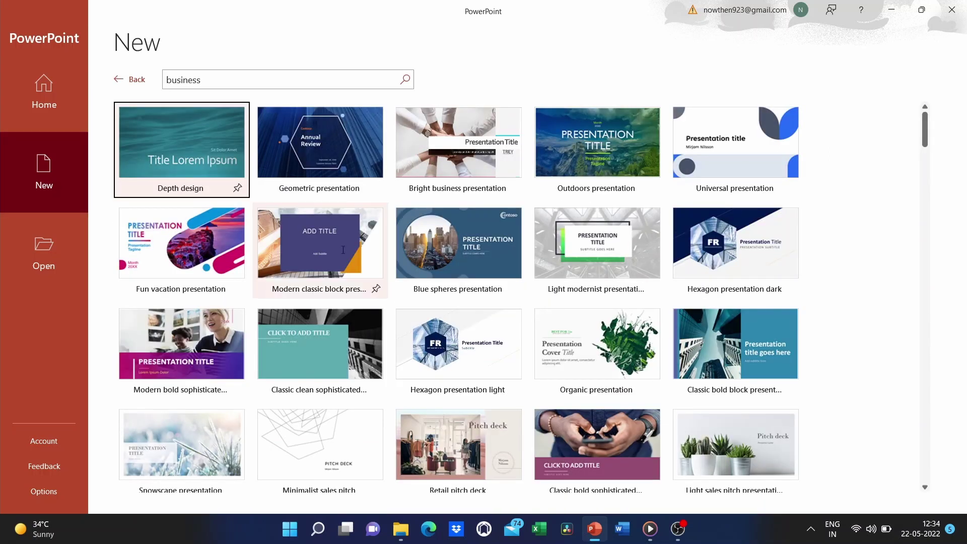
scroll(536, 373, "down", 4)
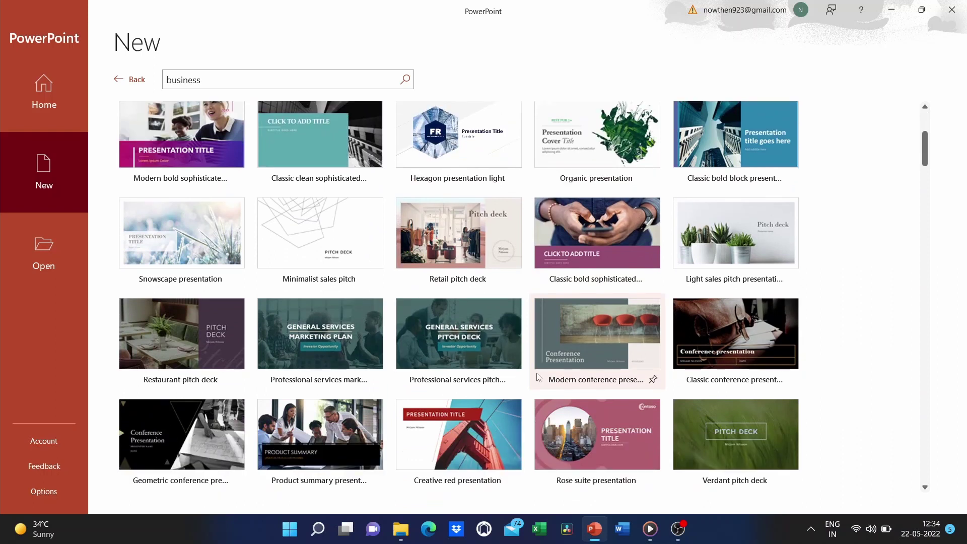
scroll(536, 374, "up", 1)
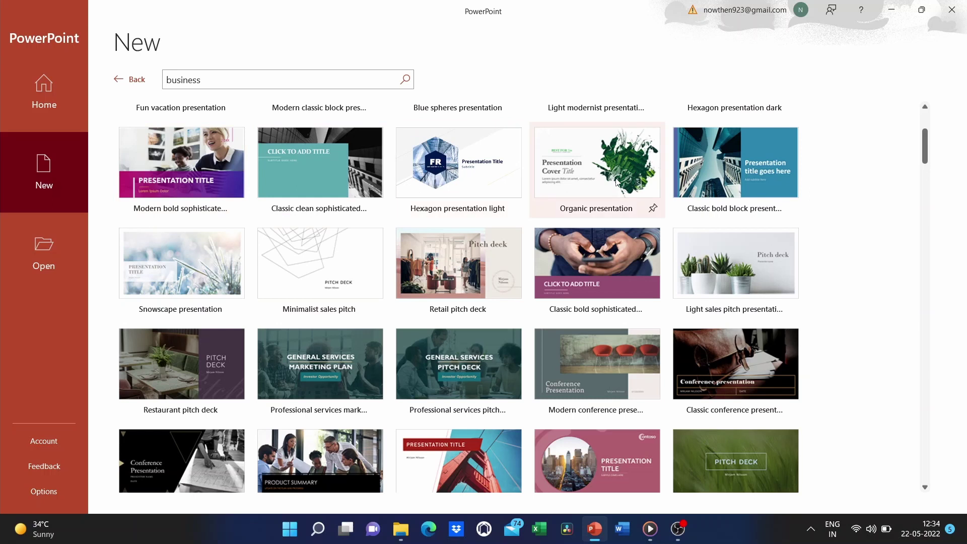
scroll(617, 182, "up", 1)
scroll(616, 183, "up", 2)
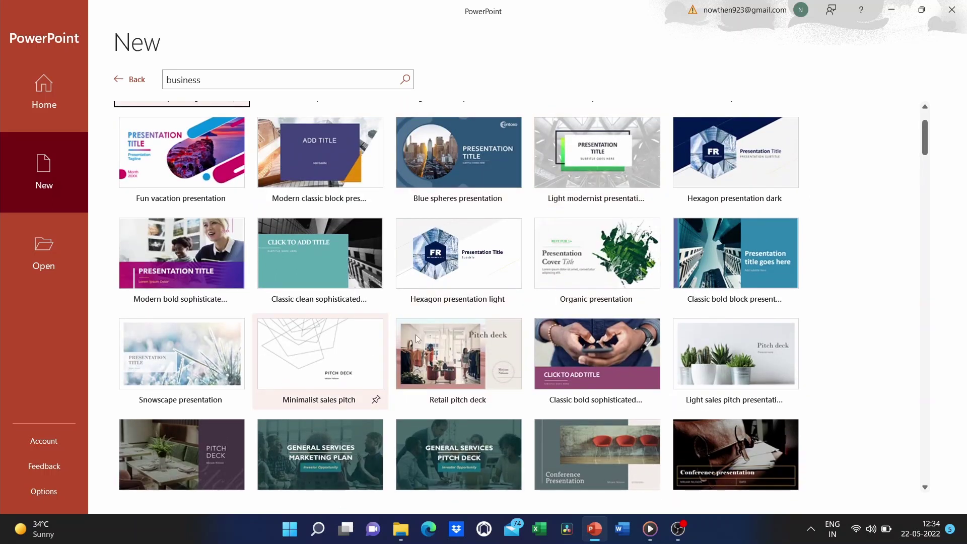
Step: View the details of the Organic presentation template and look over the other business templates
left_click(615, 267)
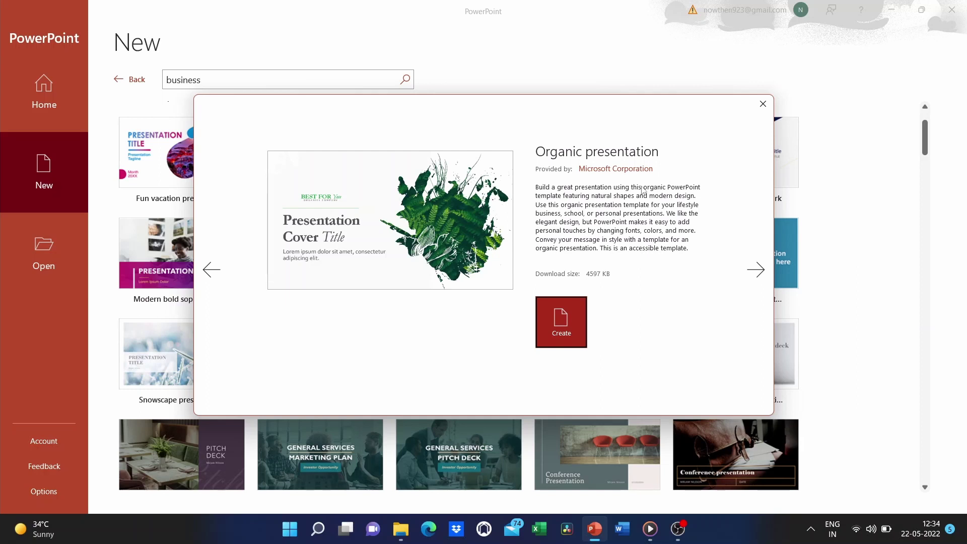
left_click(763, 104)
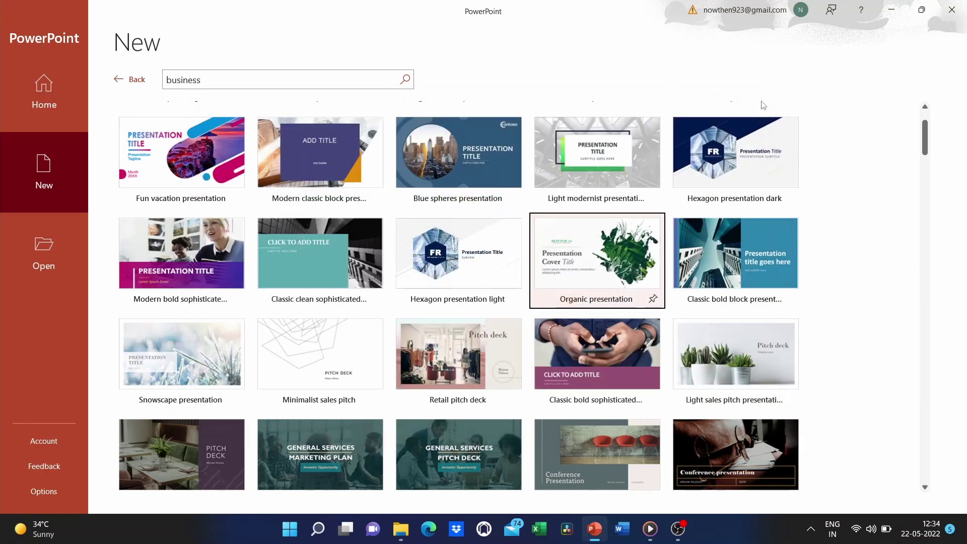
scroll(448, 239, "down", 3)
scroll(448, 236, "up", 6)
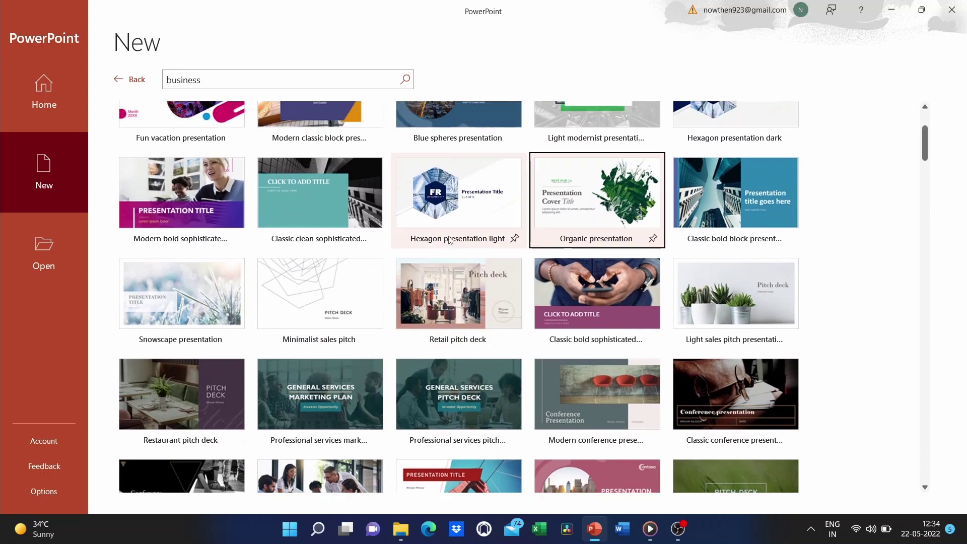
Step: Leave the business template search and create a new blank presentation
left_click(118, 84)
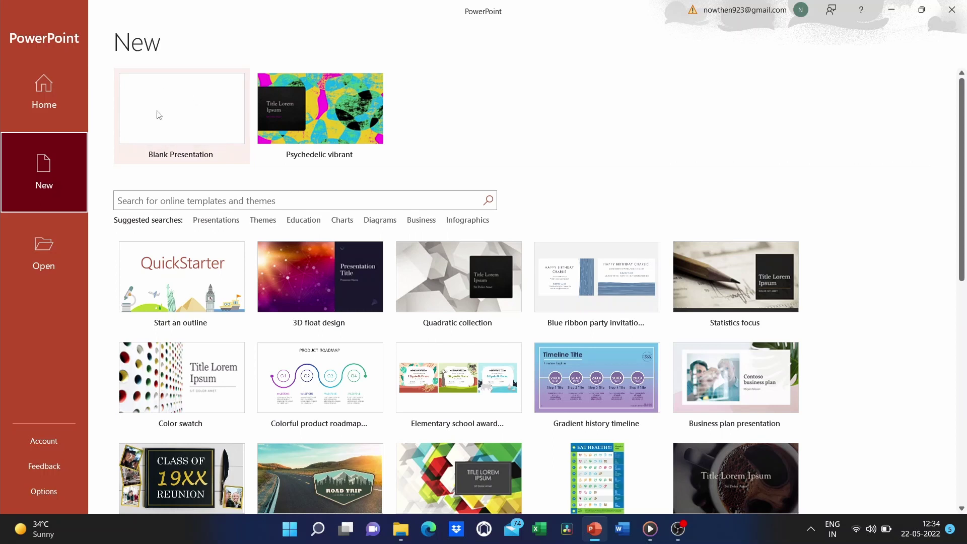
left_click(162, 128)
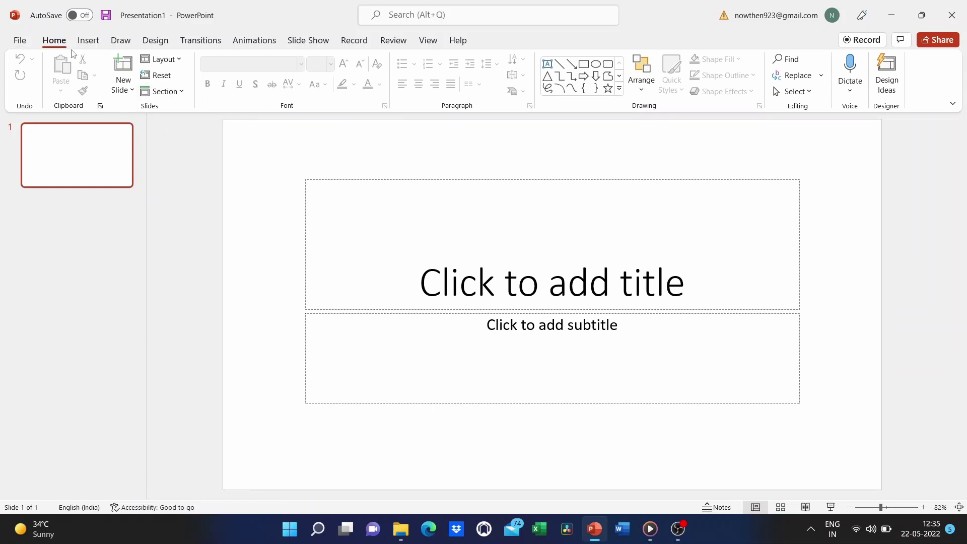
left_click(88, 40)
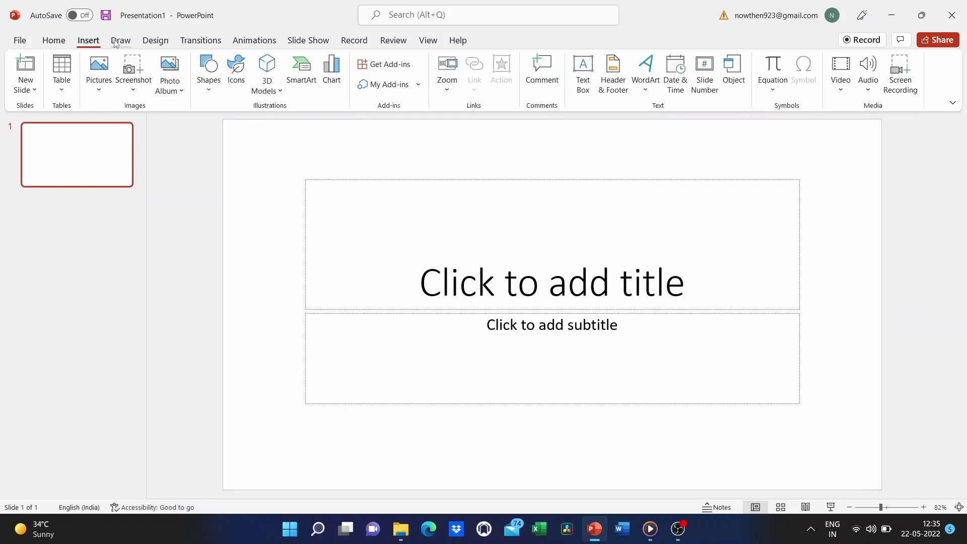
left_click(120, 41)
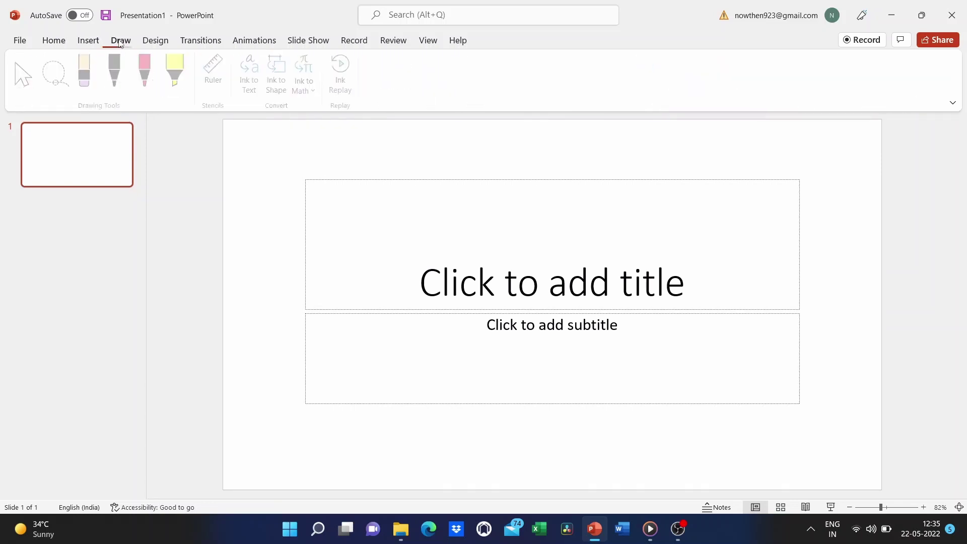
left_click(200, 41)
left_click(254, 40)
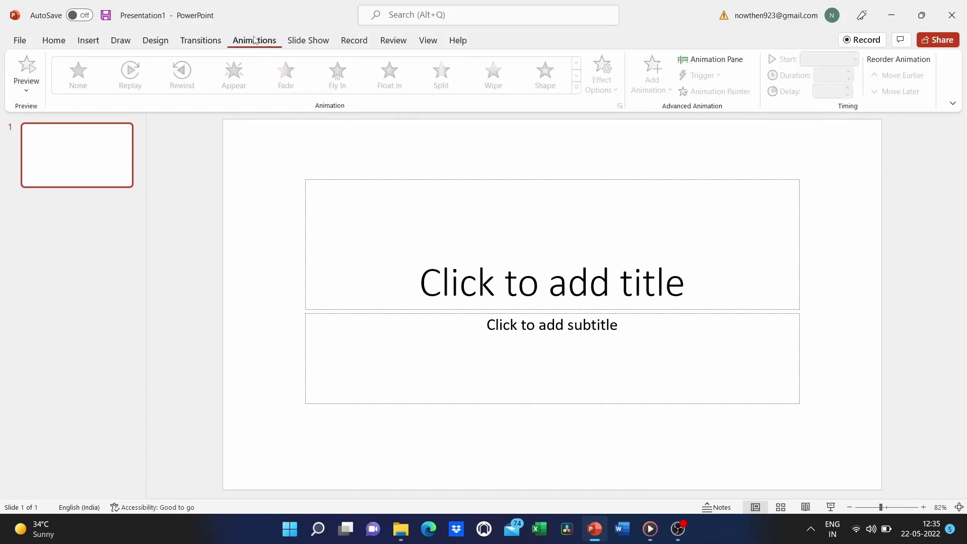
left_click(52, 43)
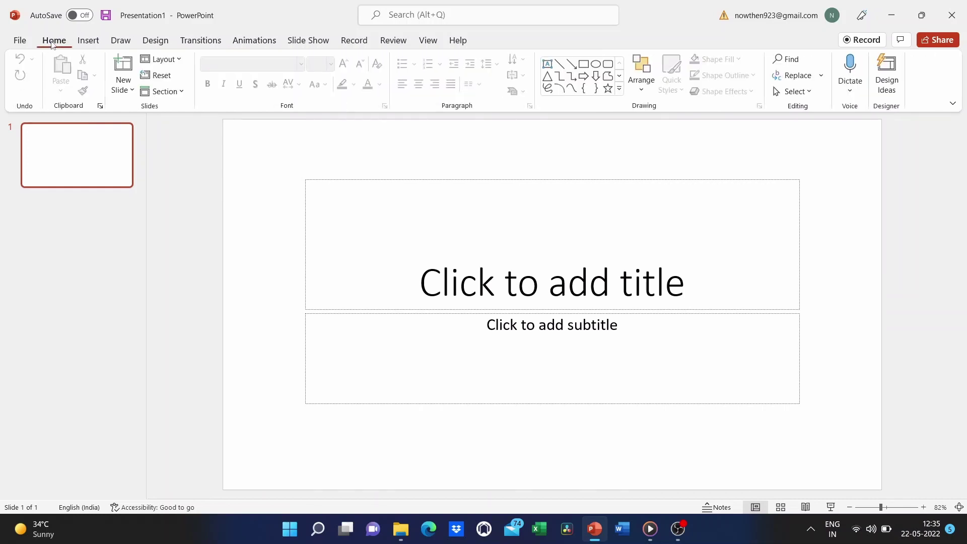